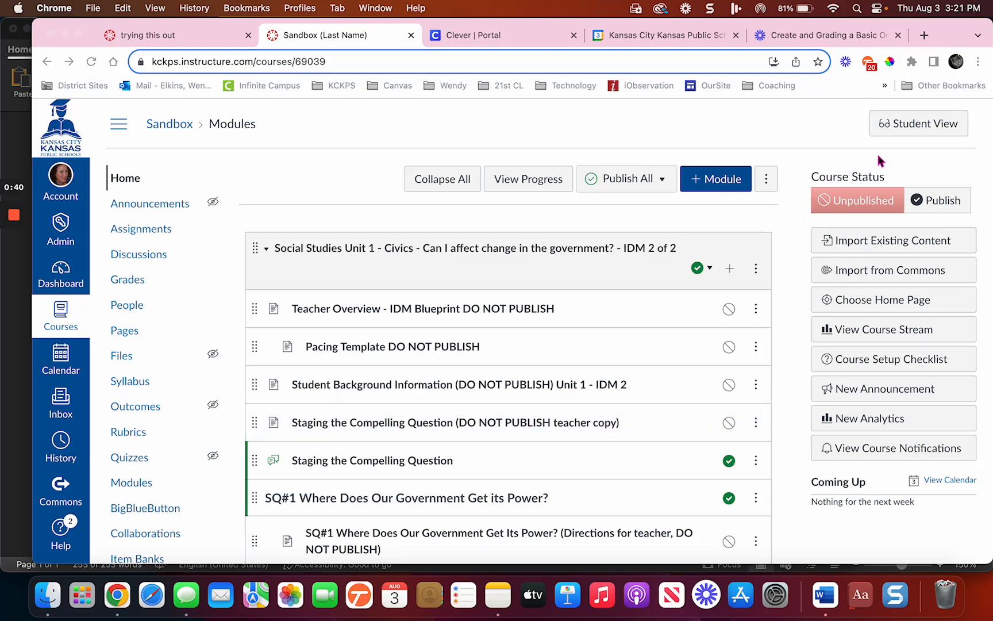
# Publish the Sandbox course
pyautogui.click(938, 204)
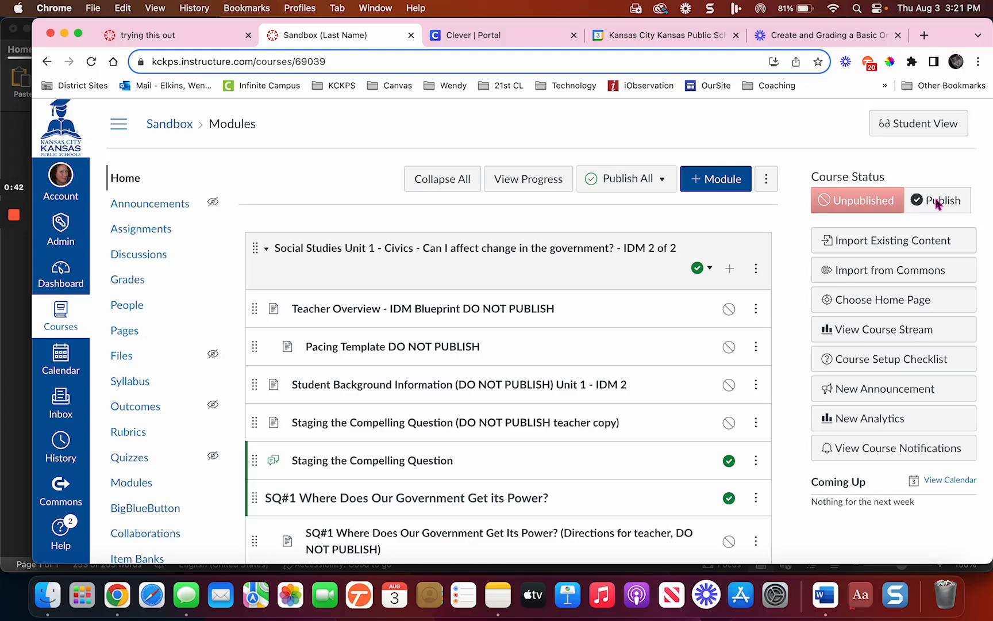
pyautogui.click(937, 205)
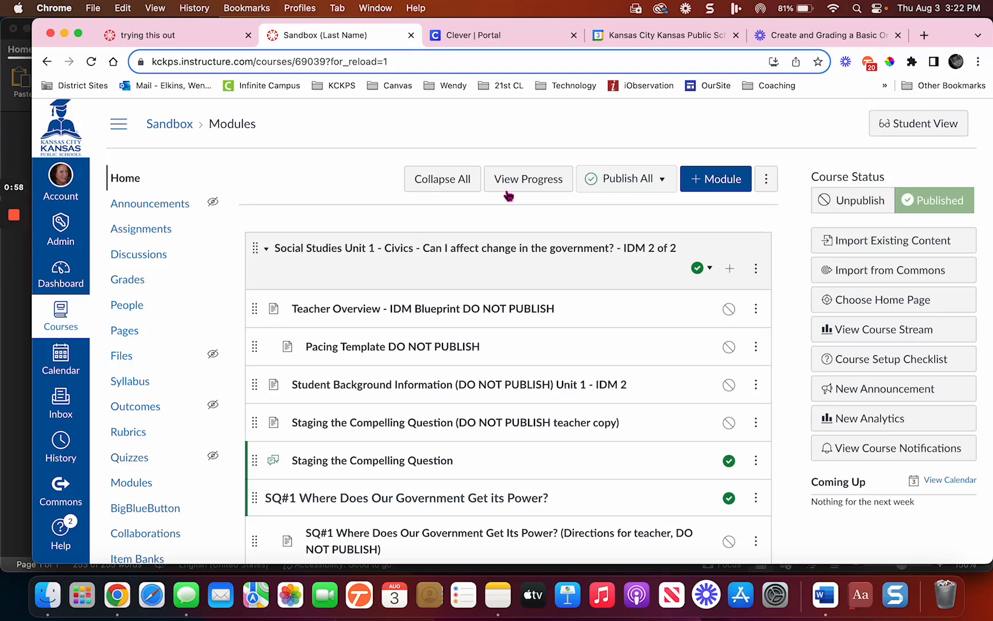
pyautogui.scroll(-3, 185, 253)
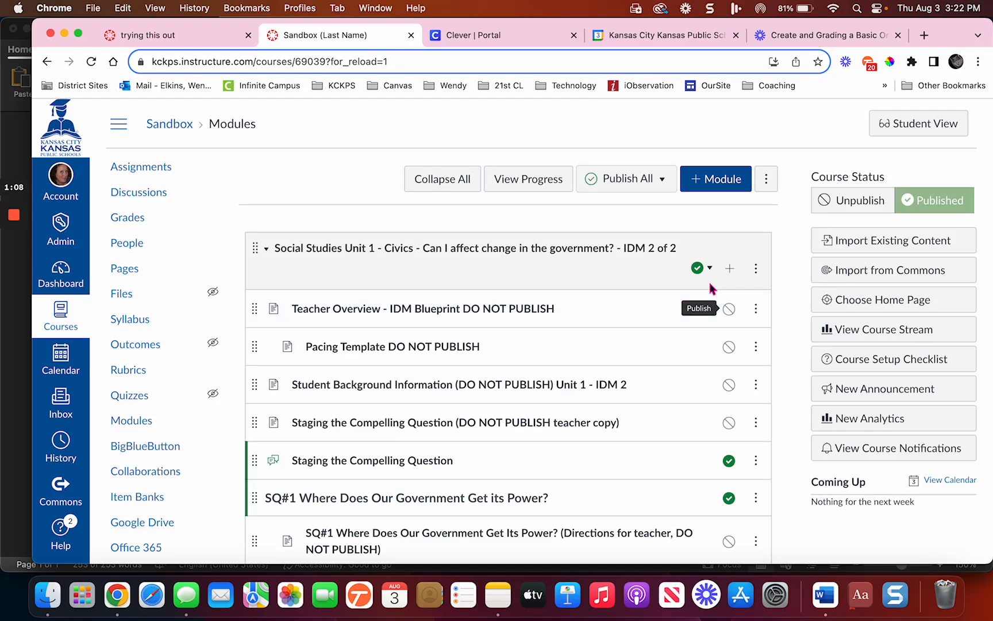
# Publish the Social Studies Unit 1 - Civics module with all its items, and unpublish the module and all items again
pyautogui.click(698, 268)
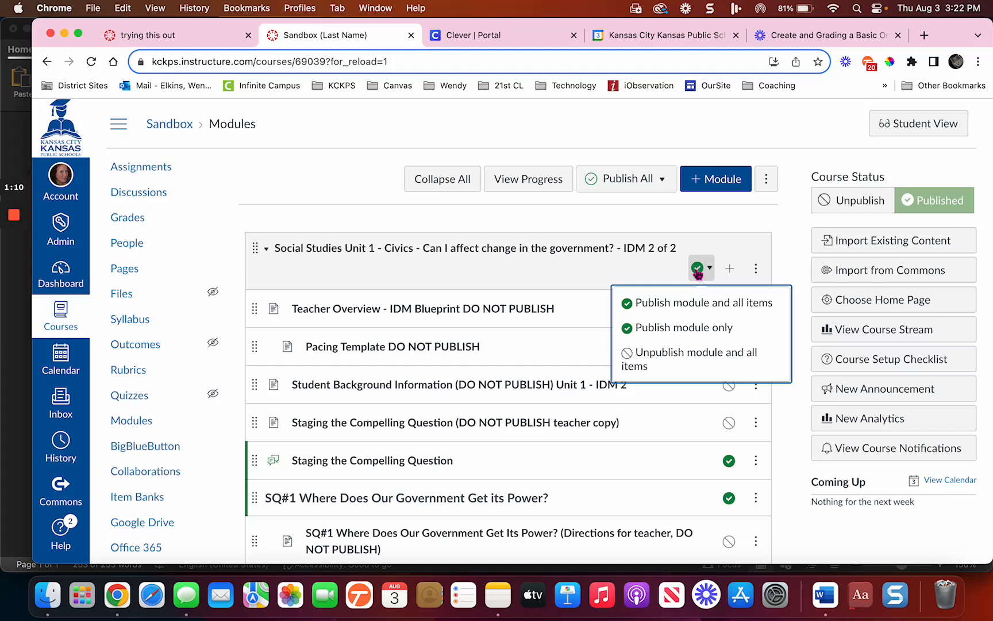
pyautogui.click(698, 304)
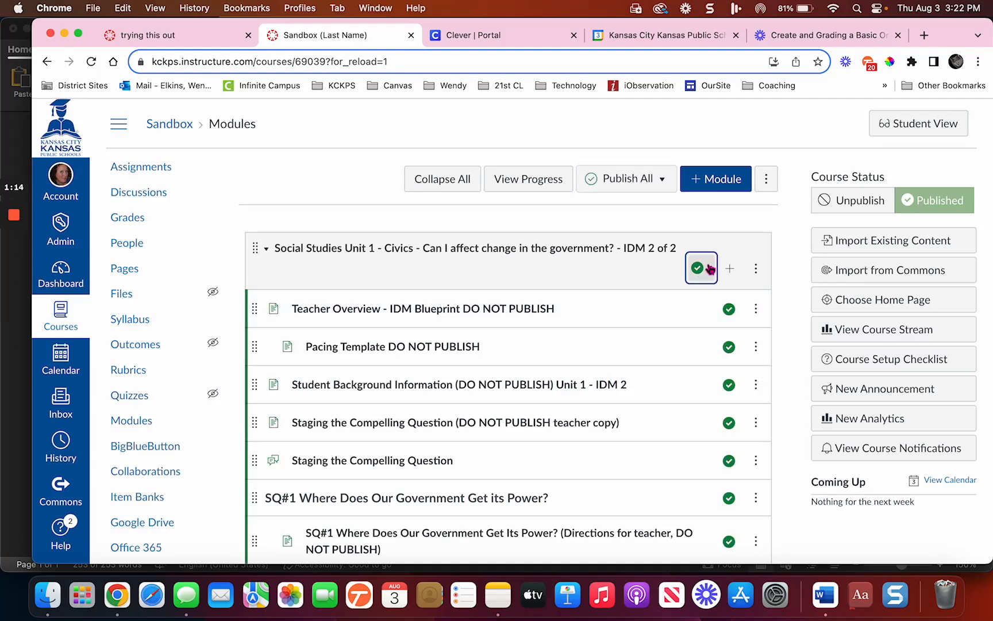
pyautogui.click(710, 272)
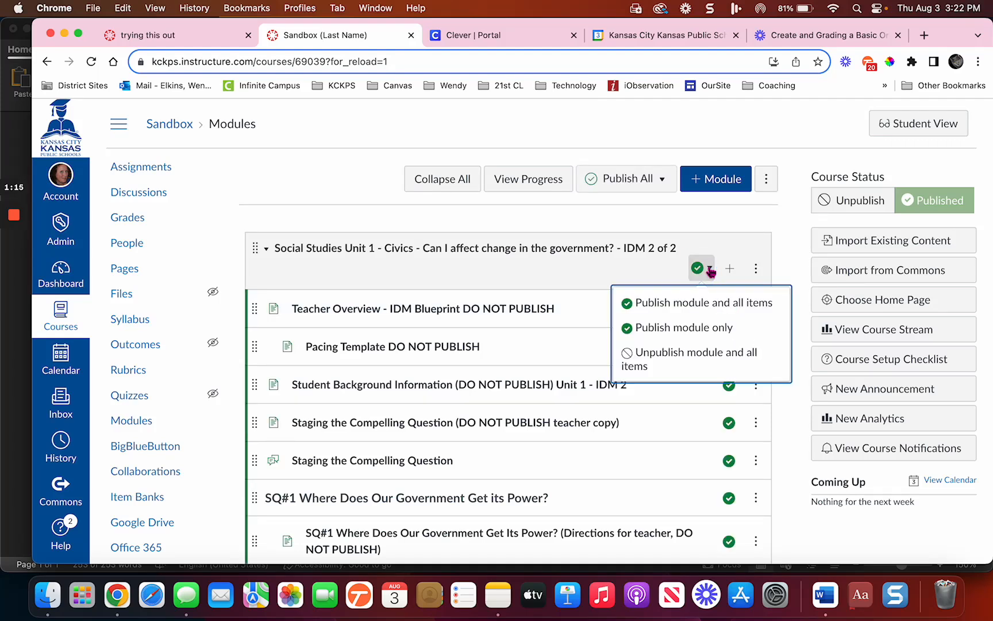
pyautogui.click(696, 353)
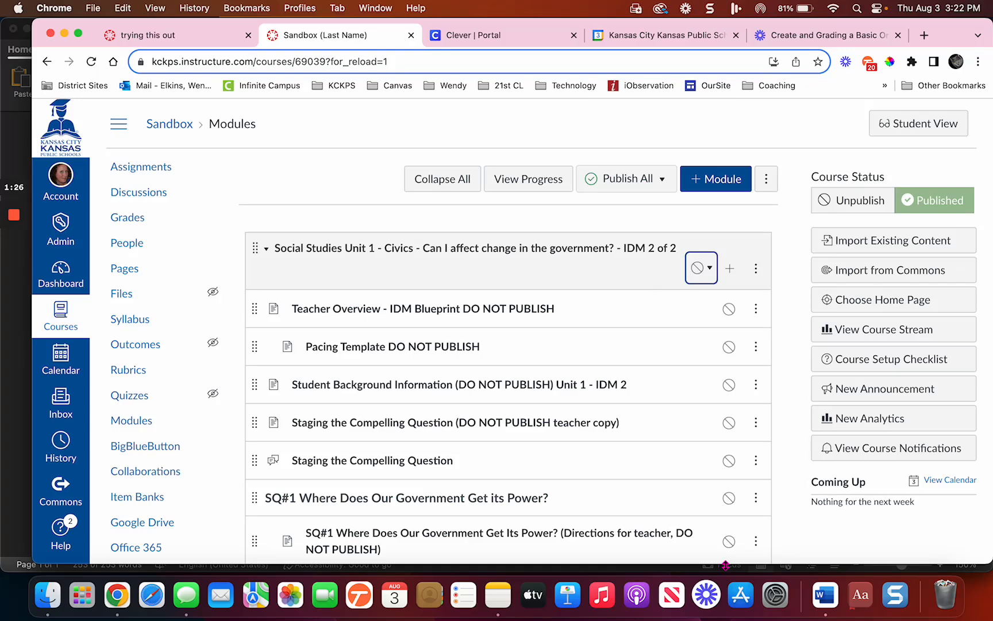
# Unpublish the Unit 4 - IDM #1 - American Revolution module together with all its items
pyautogui.scroll(-12, 592, 439)
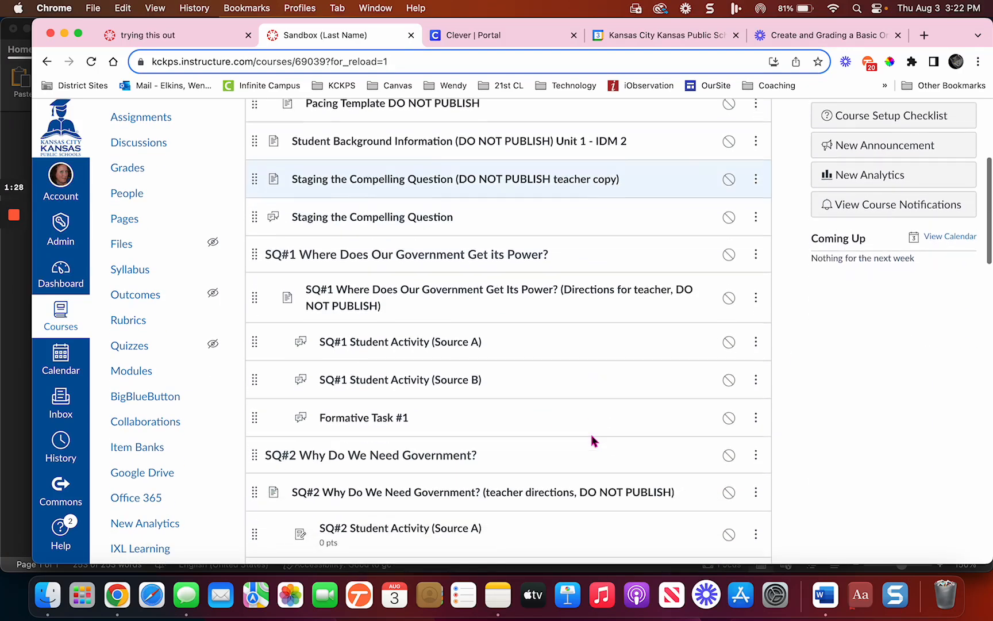
pyautogui.scroll(-15, 592, 439)
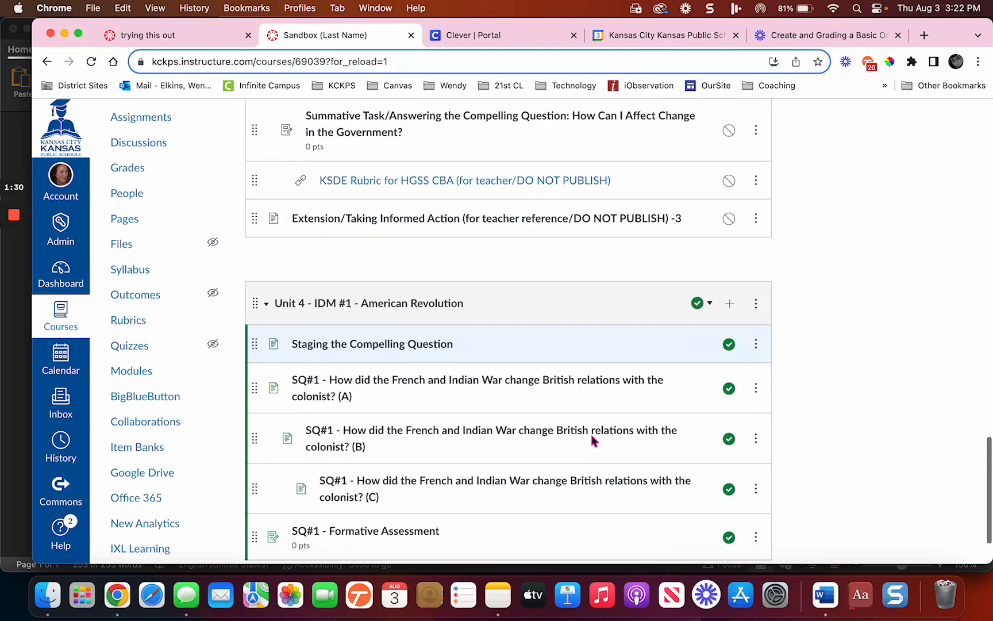
pyautogui.click(710, 262)
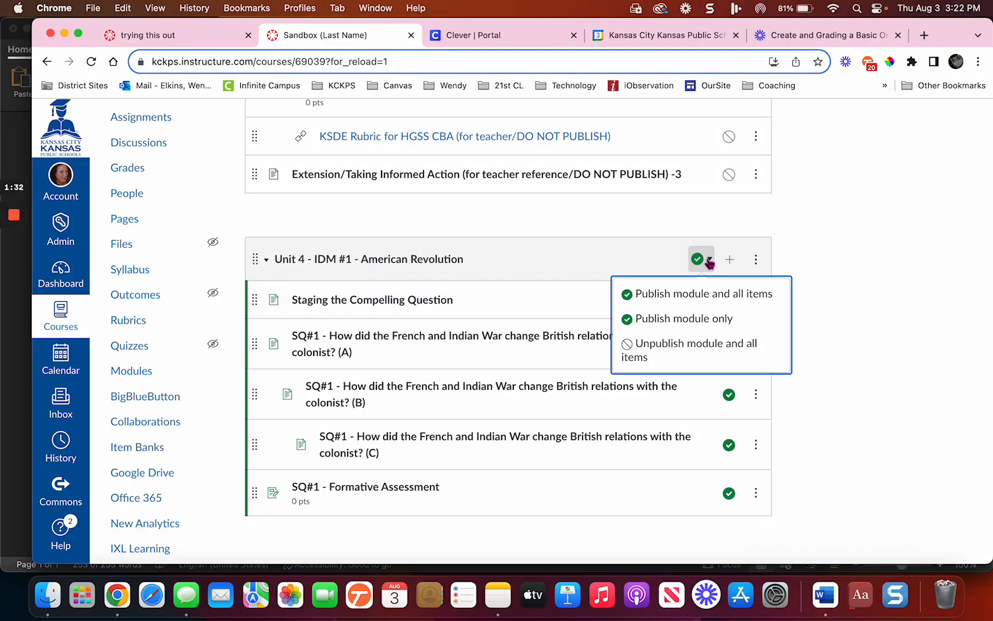
pyautogui.click(708, 469)
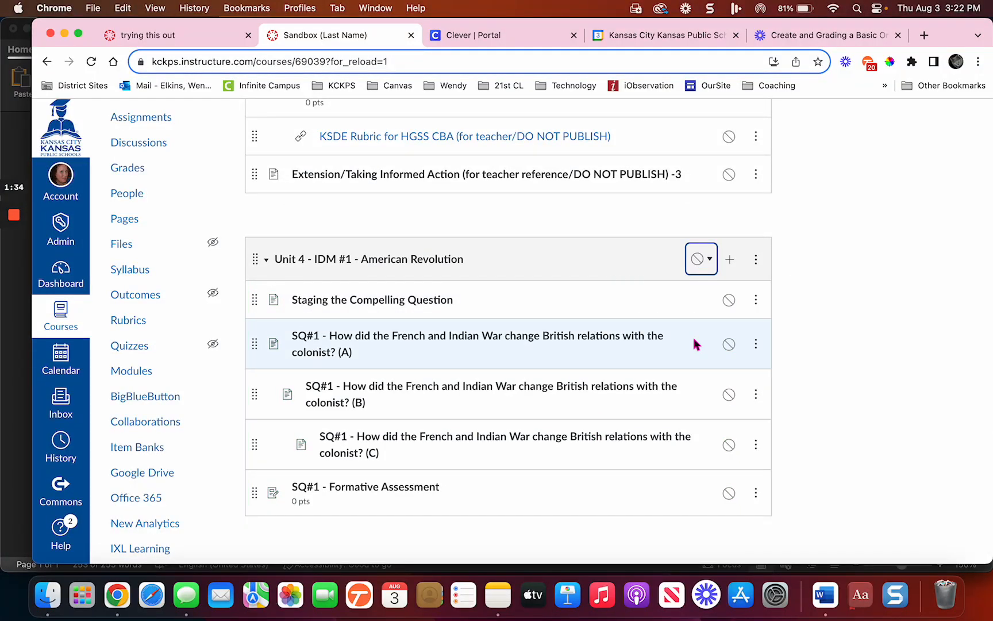
# Check the course's modules page in Student View and return to the teacher's view
pyautogui.scroll(-2, 696, 343)
pyautogui.scroll(20, 696, 344)
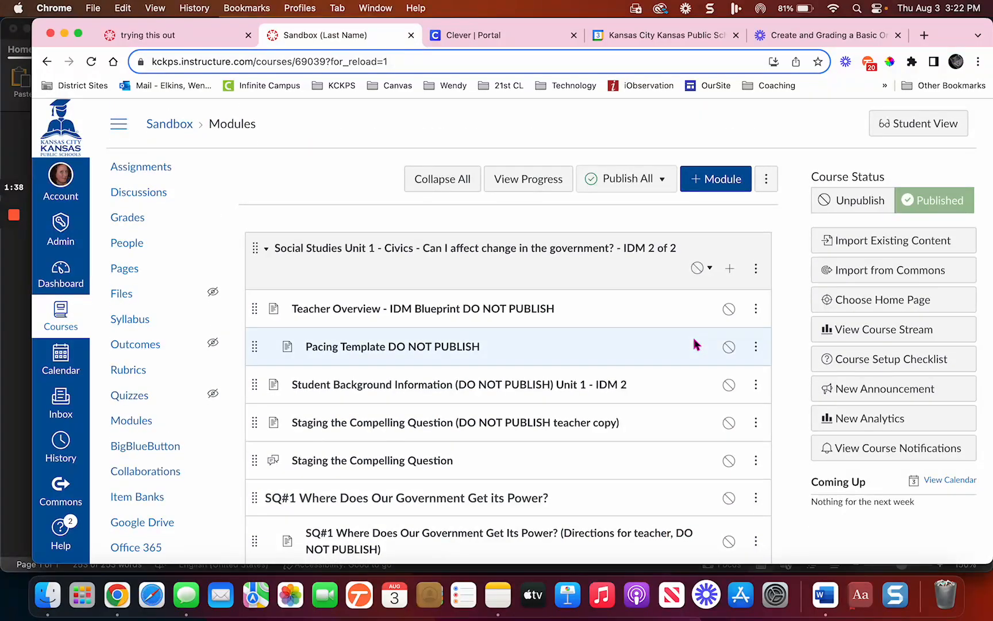
pyautogui.click(951, 136)
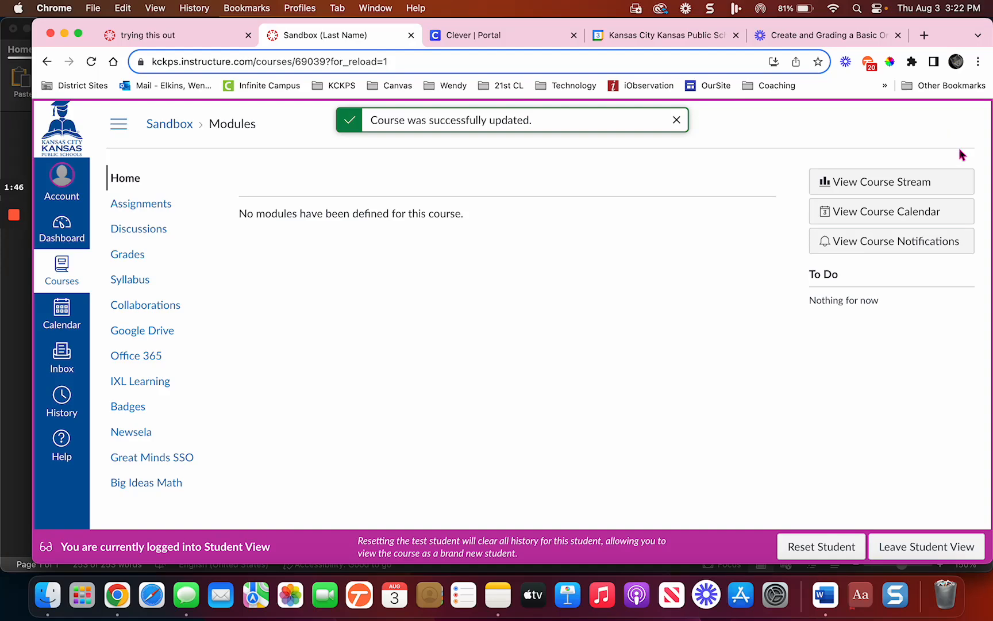
pyautogui.click(921, 545)
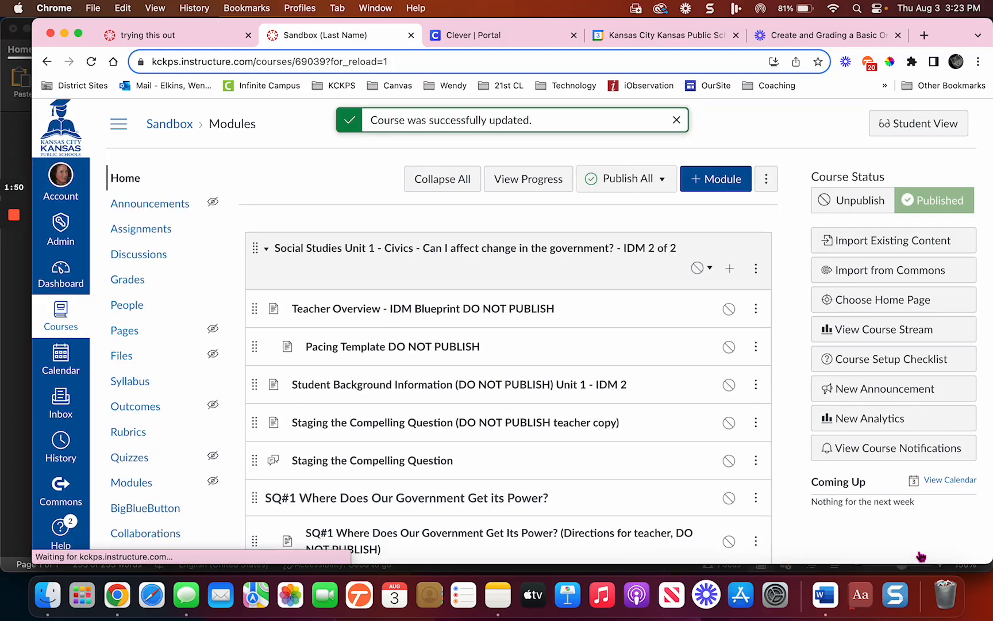
# Publish only the Social Studies Unit 1 - Civics module without its items, and check it in Student View before returning
pyautogui.click(697, 269)
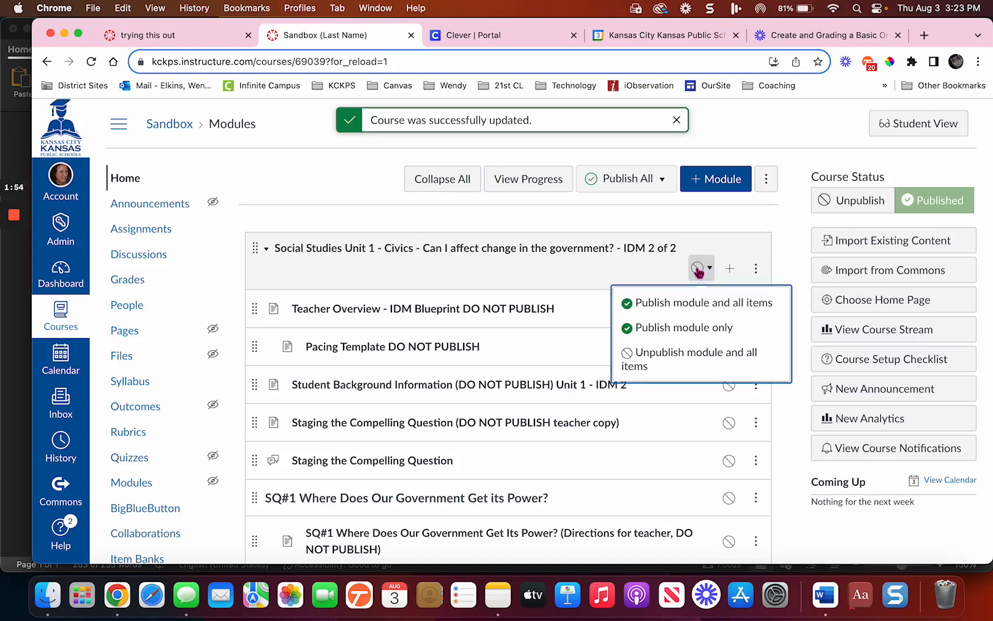
pyautogui.click(693, 330)
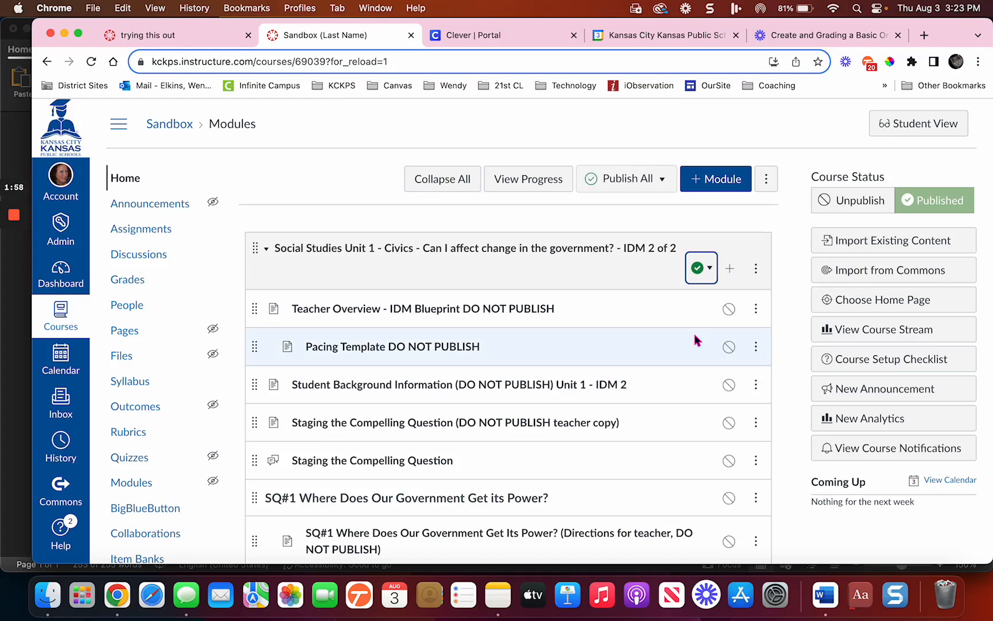
pyautogui.click(920, 124)
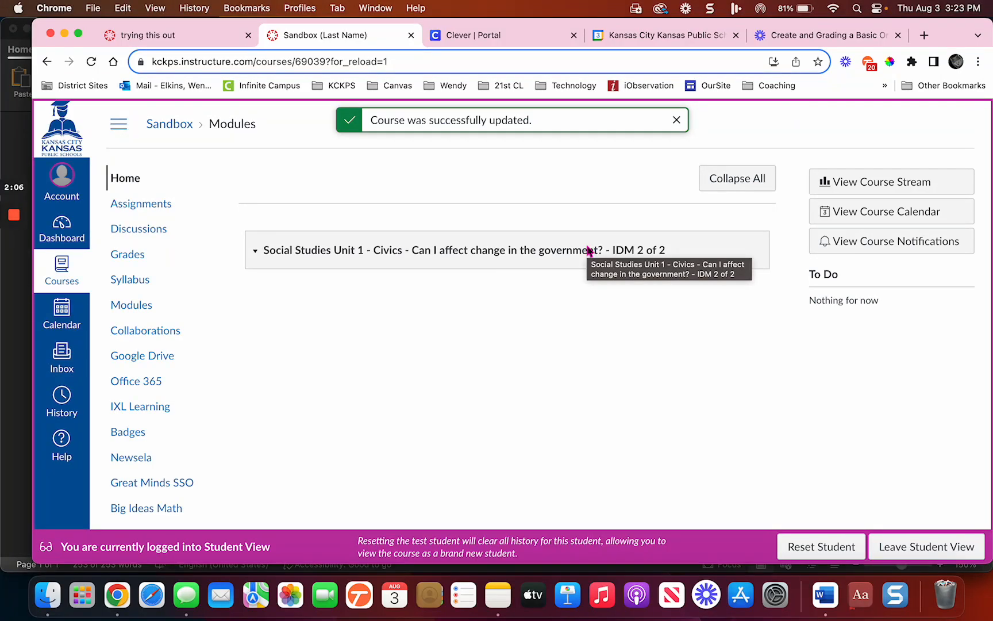
pyautogui.click(917, 546)
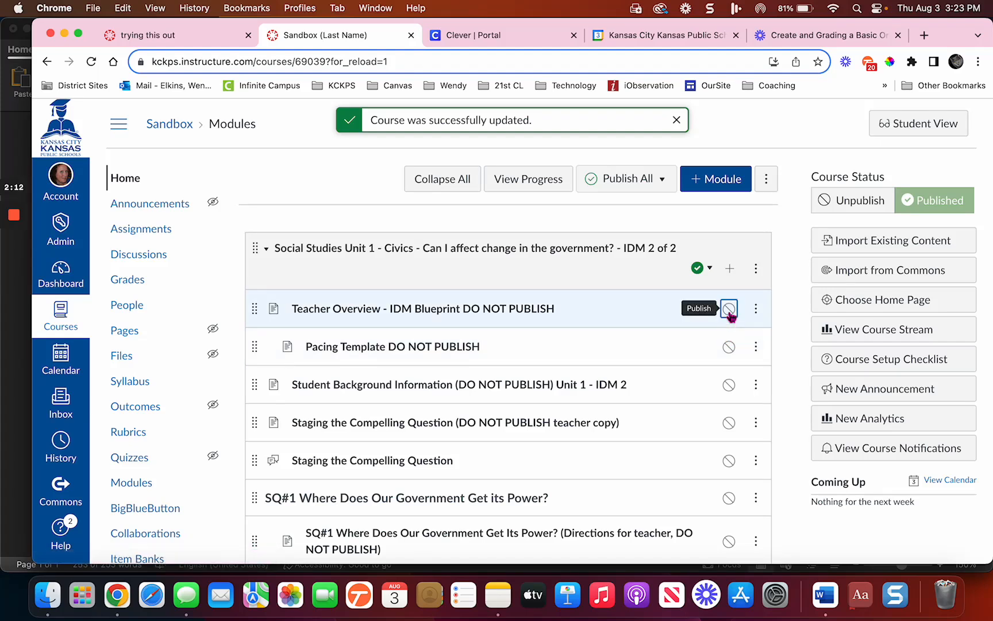
# Publish the Teacher Overview, Pacing Template, Student Background Information and Staging the Compelling Question teacher copy individually in the Unit 1 module
pyautogui.click(729, 311)
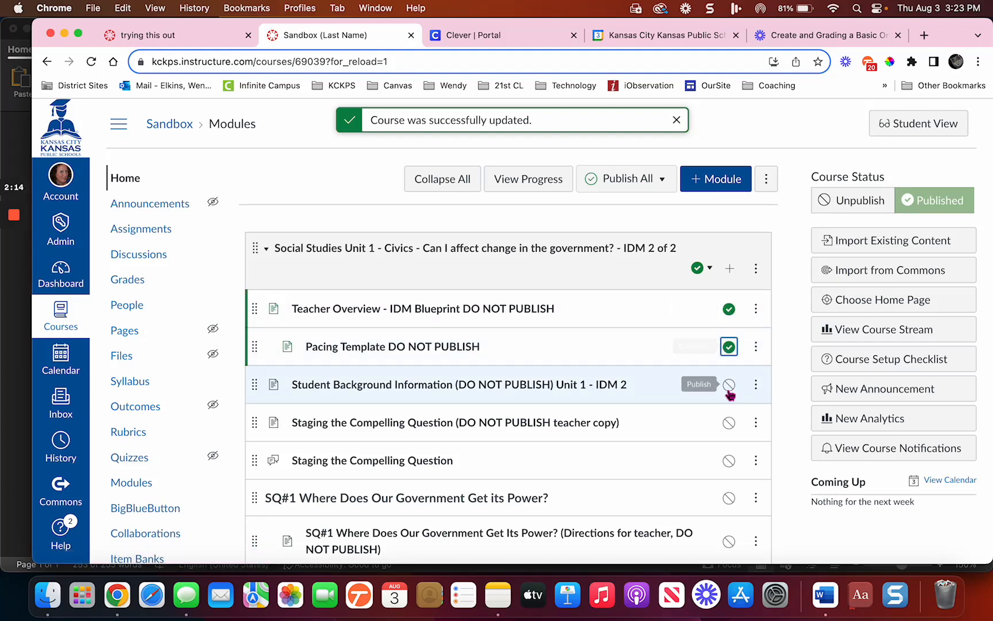
pyautogui.click(729, 384)
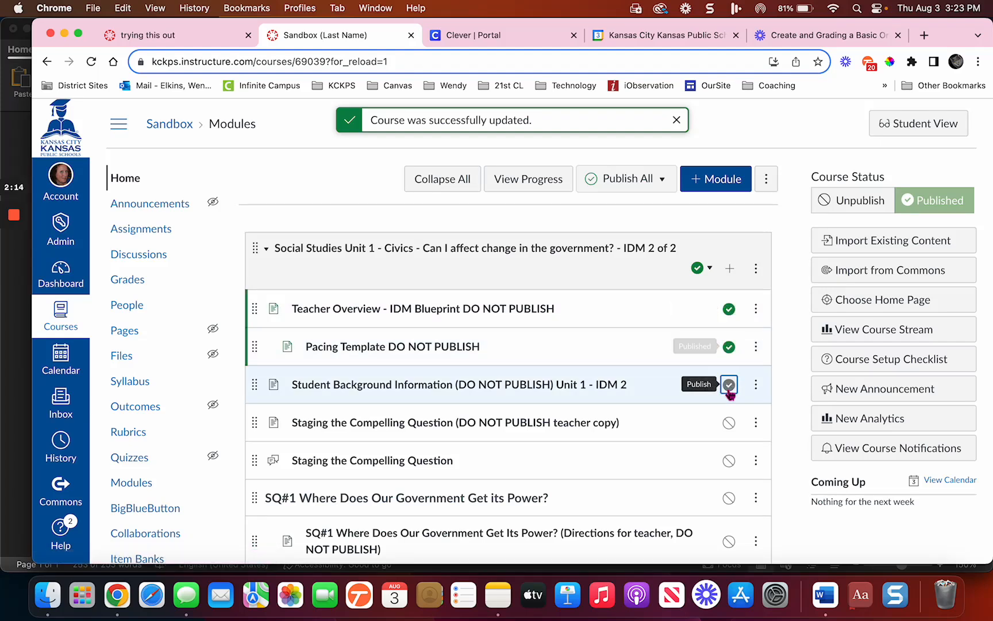
pyautogui.click(729, 422)
# Unpublish the four teacher-only DO NOT PUBLISH items at the start of the Social Studies Unit 1 module
pyautogui.click(729, 422)
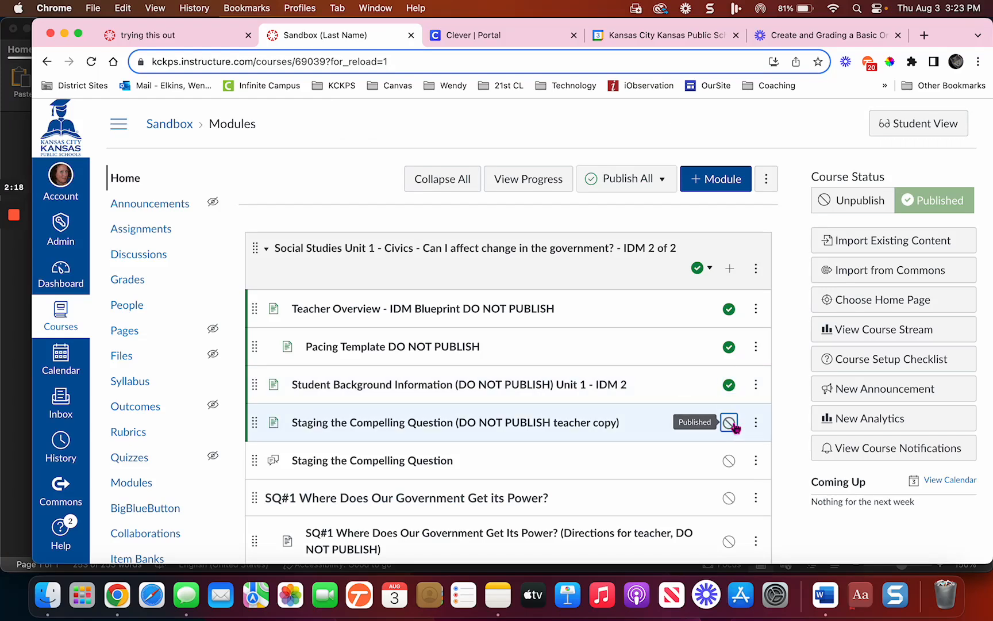
pyautogui.click(729, 384)
pyautogui.click(728, 308)
pyautogui.click(727, 309)
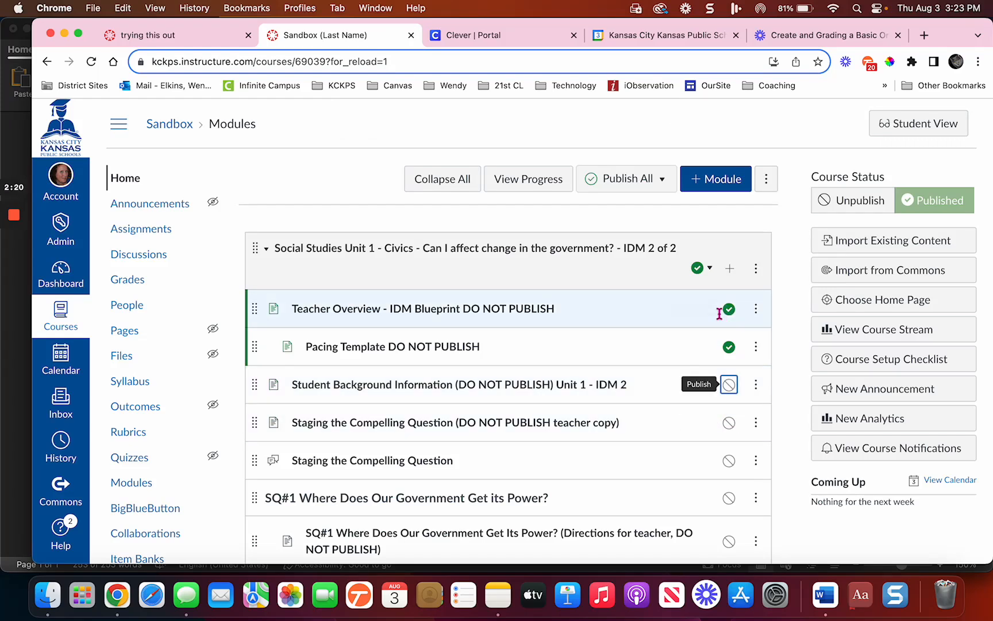
pyautogui.click(728, 311)
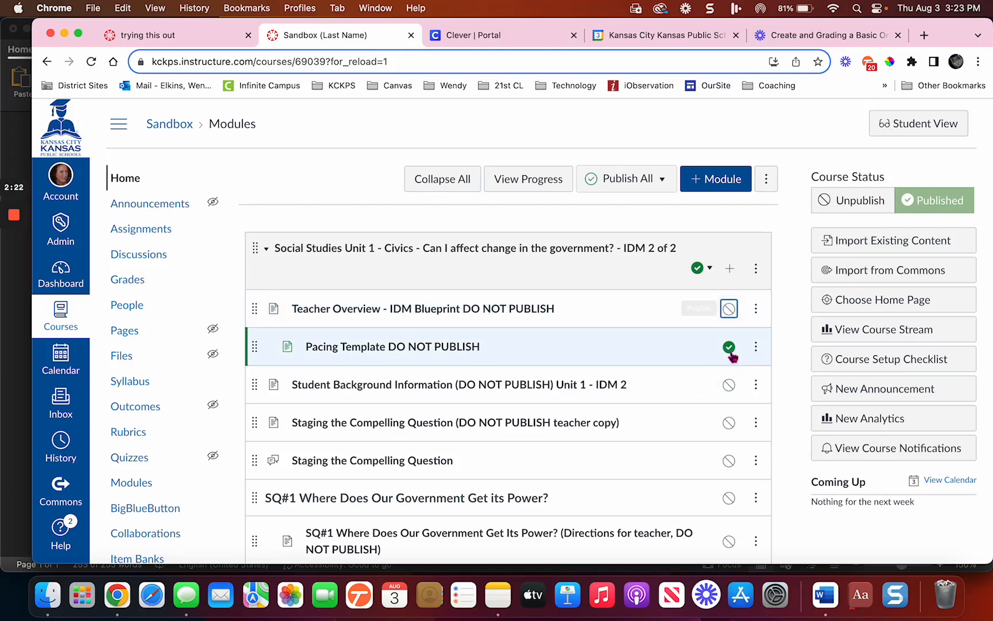
pyautogui.click(729, 347)
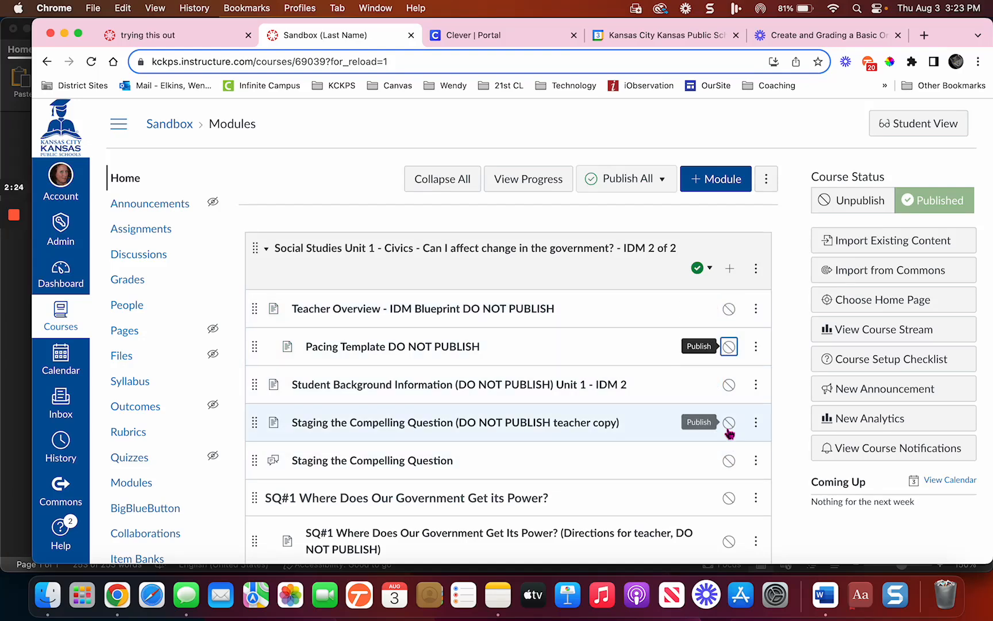
# Publish the Staging the Compelling Question discussion, the SQ#1 header, its teacher directions page, and the SQ#1 Student Activities for Source A and Source B
pyautogui.click(729, 461)
pyautogui.scroll(-2, 727, 467)
pyautogui.scroll(-1, 727, 468)
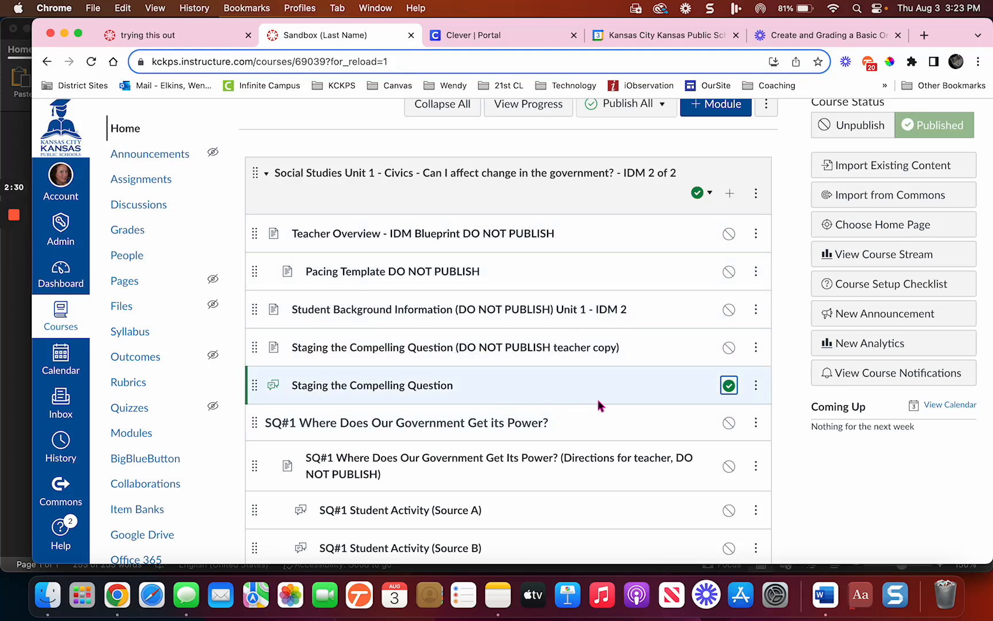
pyautogui.click(728, 423)
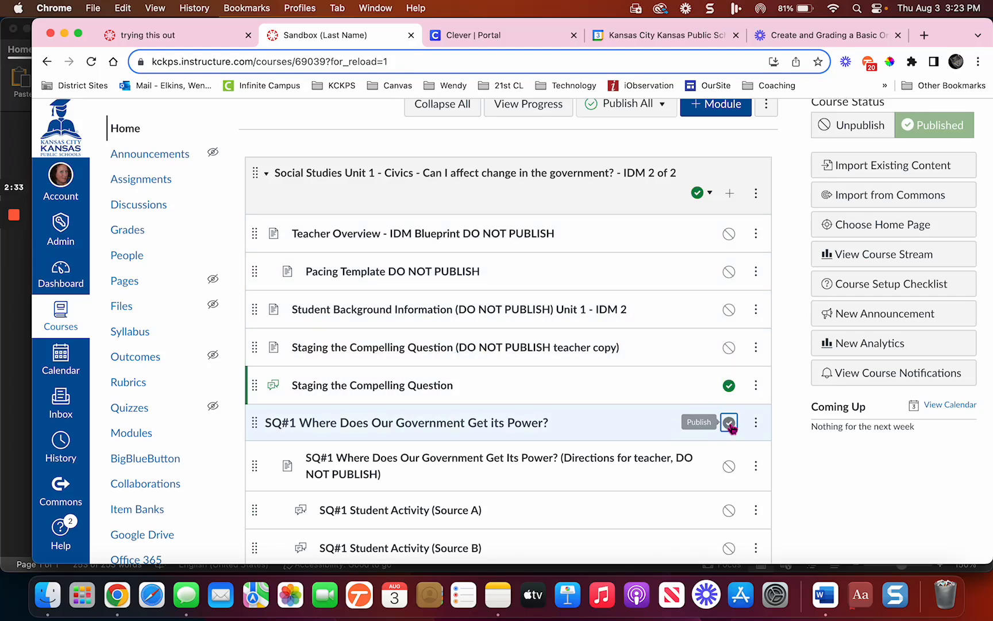
pyautogui.click(729, 466)
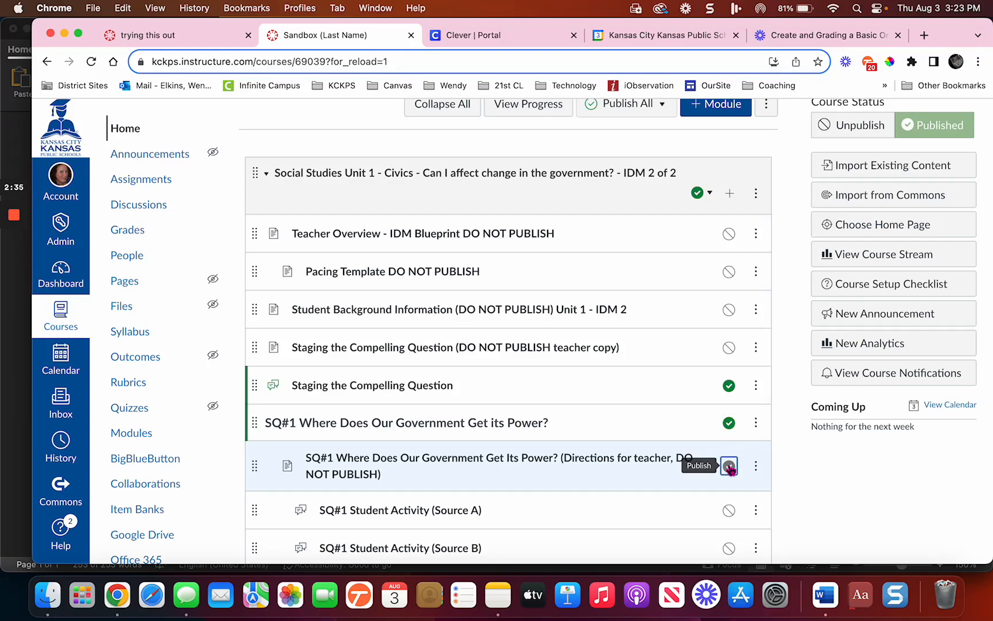
pyautogui.click(729, 510)
pyautogui.scroll(-2, 728, 513)
pyautogui.click(731, 485)
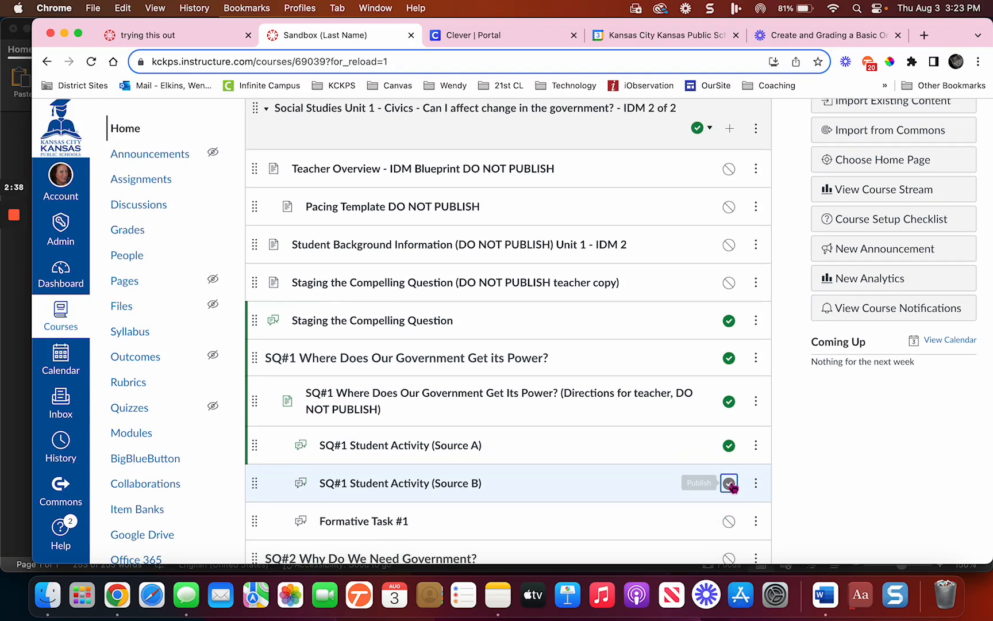
# Enter Student View and open the Staging the Compelling Question discussion to review its prompt and embedded video
pyautogui.scroll(5, 858, 451)
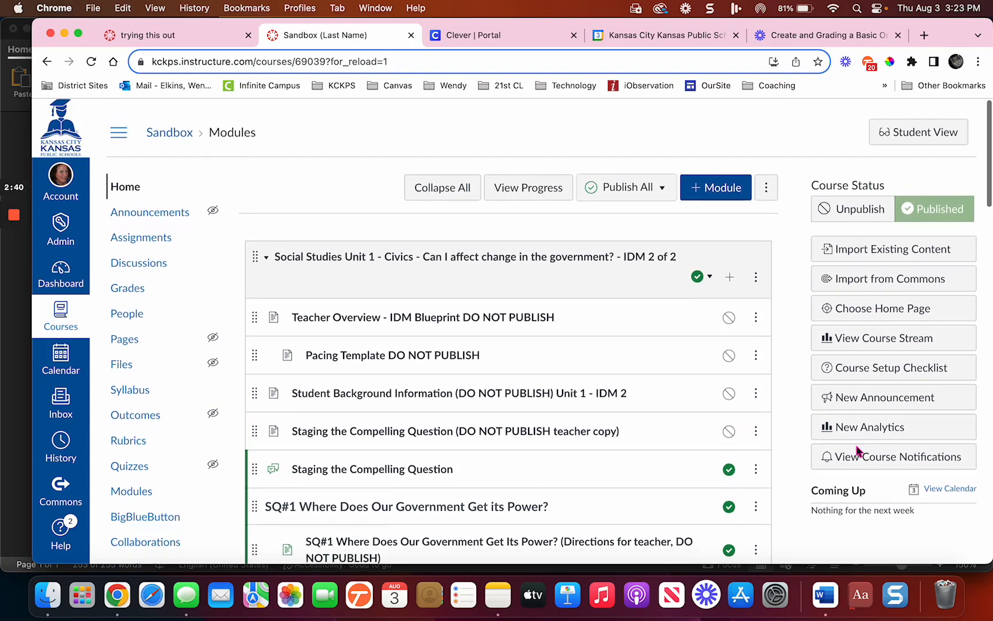
pyautogui.click(920, 125)
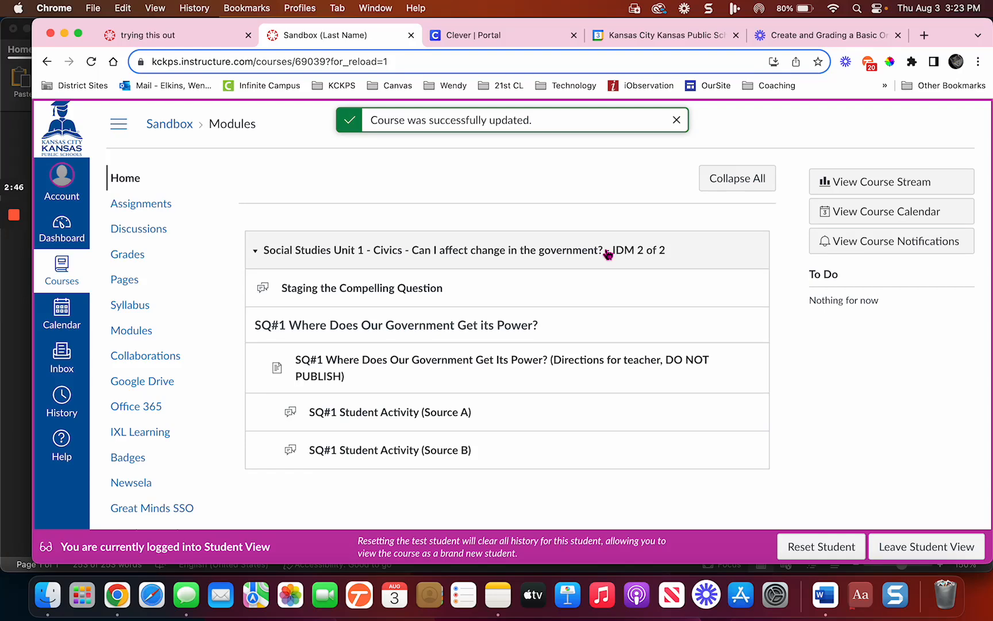
pyautogui.click(384, 294)
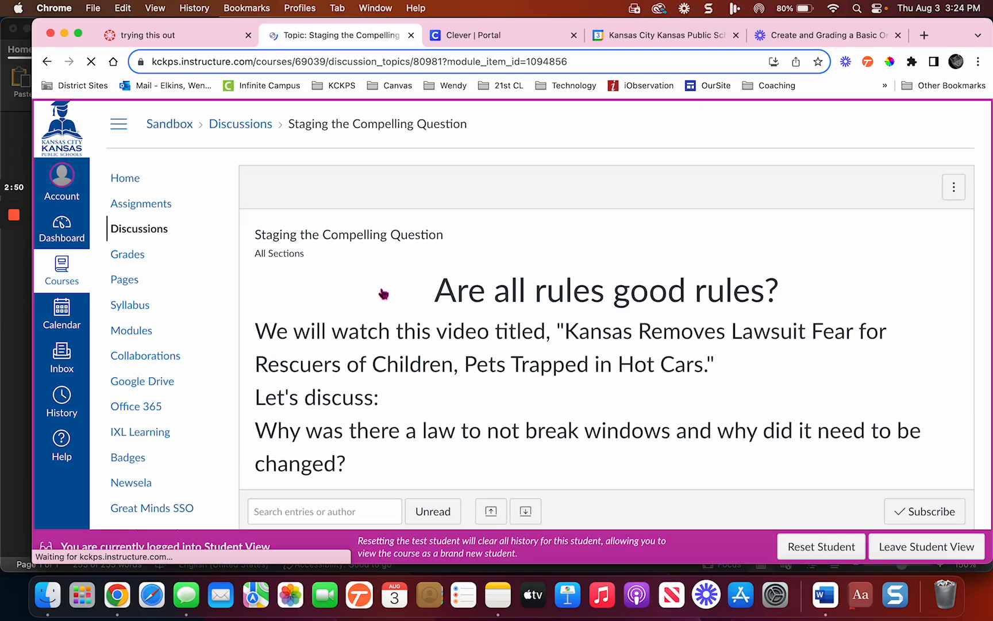
pyautogui.scroll(-2, 384, 294)
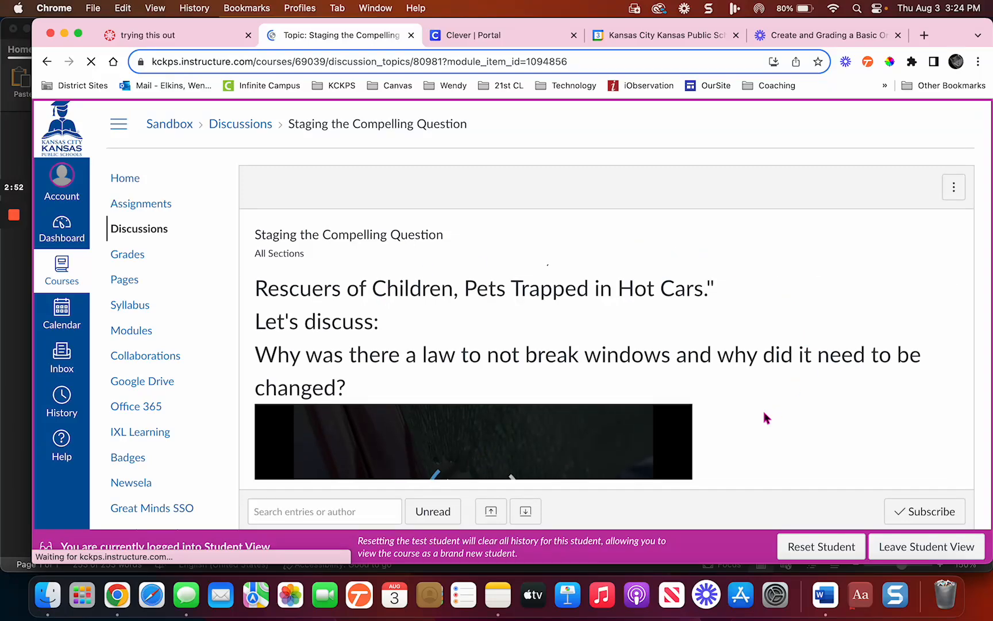
pyautogui.scroll(-5, 762, 414)
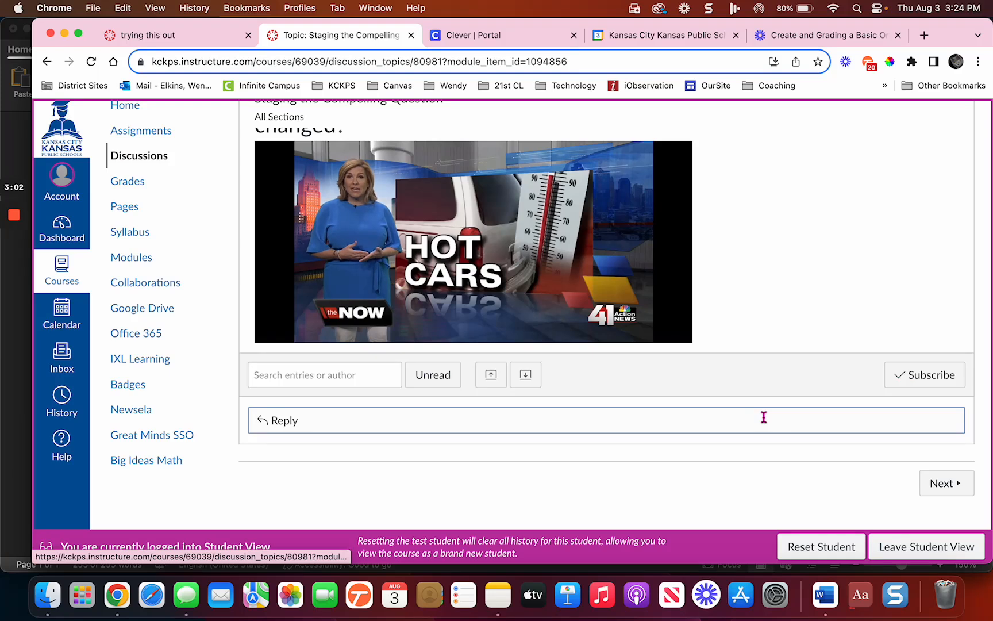
# Search the discussion's entries for "kdldsfsdlkjdskljfdsklj"
pyautogui.click(277, 376)
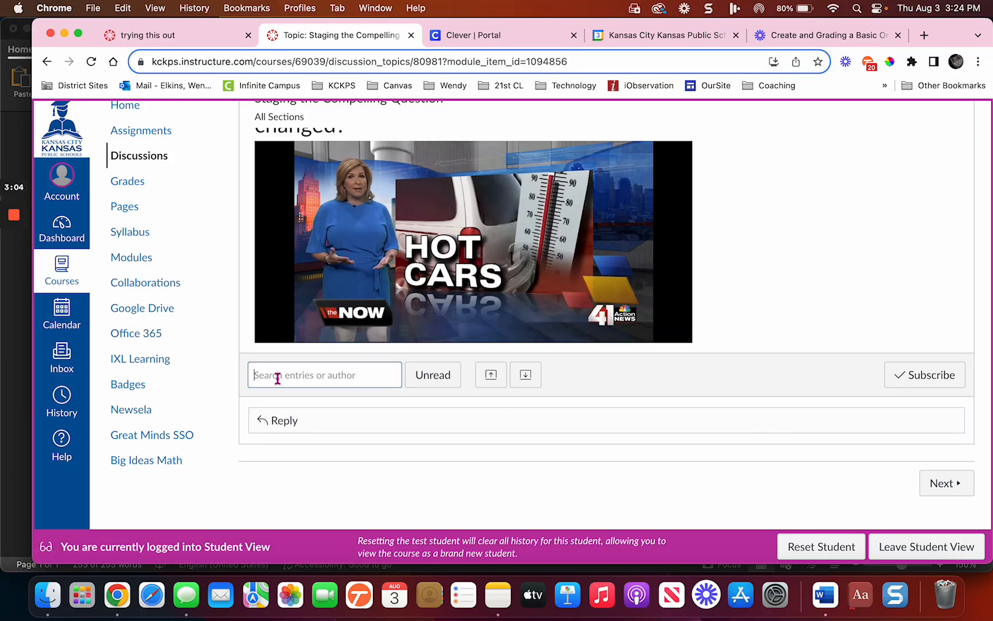
pyautogui.write('kdldsfsdlkjdskljfdsklj')
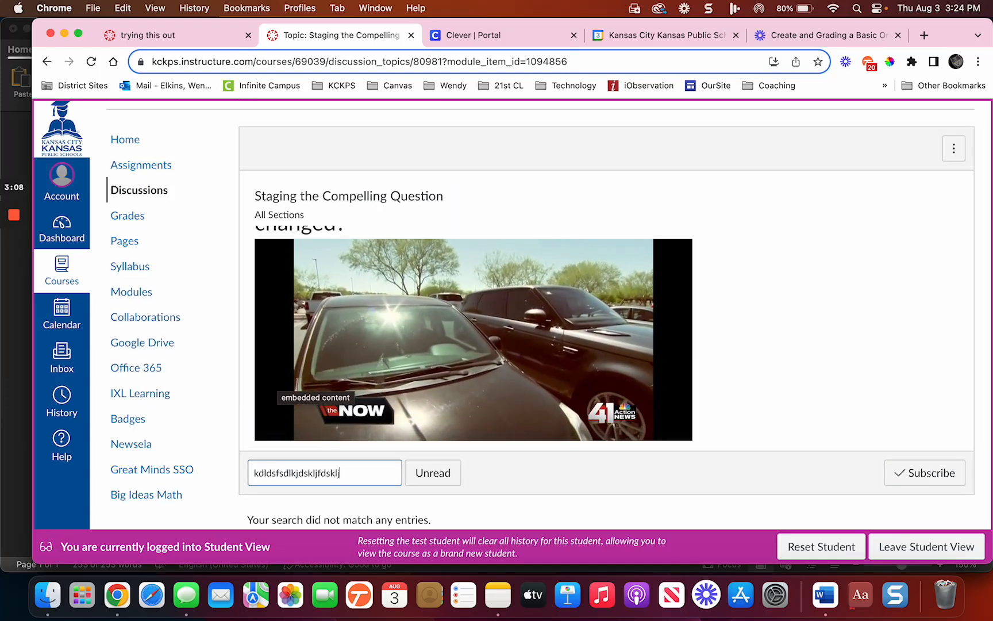
# Clear the search text from the discussion's entry search
pyautogui.press('BackSpace')
pyautogui.press('BackSpace')
pyautogui.press('BackSpace')
pyautogui.press('BackSpace')
pyautogui.press('BackSpace')
pyautogui.press('BackSpace')
pyautogui.press('BackSpace')
pyautogui.press('BackSpace')
pyautogui.press('BackSpace')
pyautogui.press('BackSpace')
pyautogui.press('BackSpace')
pyautogui.press('BackSpace')
pyautogui.press('BackSpace')
pyautogui.press('BackSpace')
pyautogui.press('BackSpace')
pyautogui.press('BackSpace')
pyautogui.press('BackSpace')
pyautogui.press('BackSpace')
pyautogui.press('BackSpace')
pyautogui.press('BackSpace')
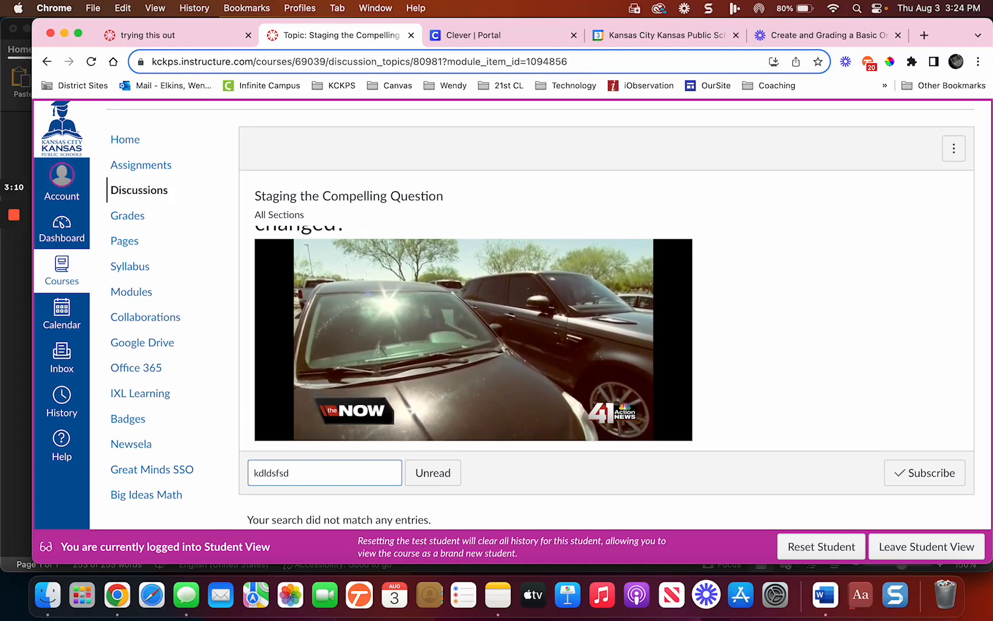
pyautogui.press('BackSpace')
pyautogui.press('BackSpace')
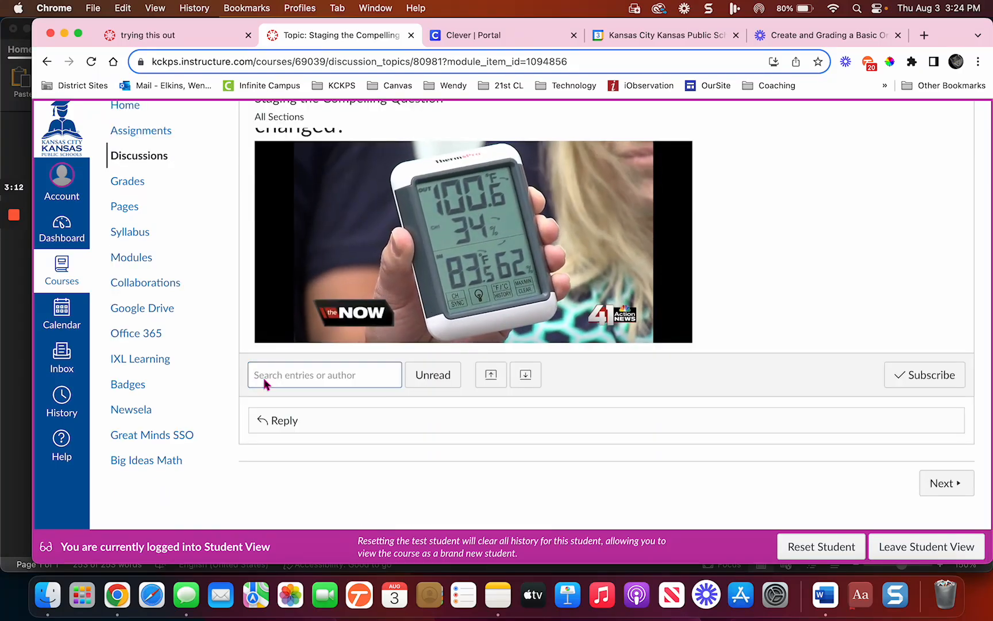
# Post the reply "fjkdjflsjflkdsjdsklj" to the Staging the Compelling Question discussion as the test student
pyautogui.click(288, 422)
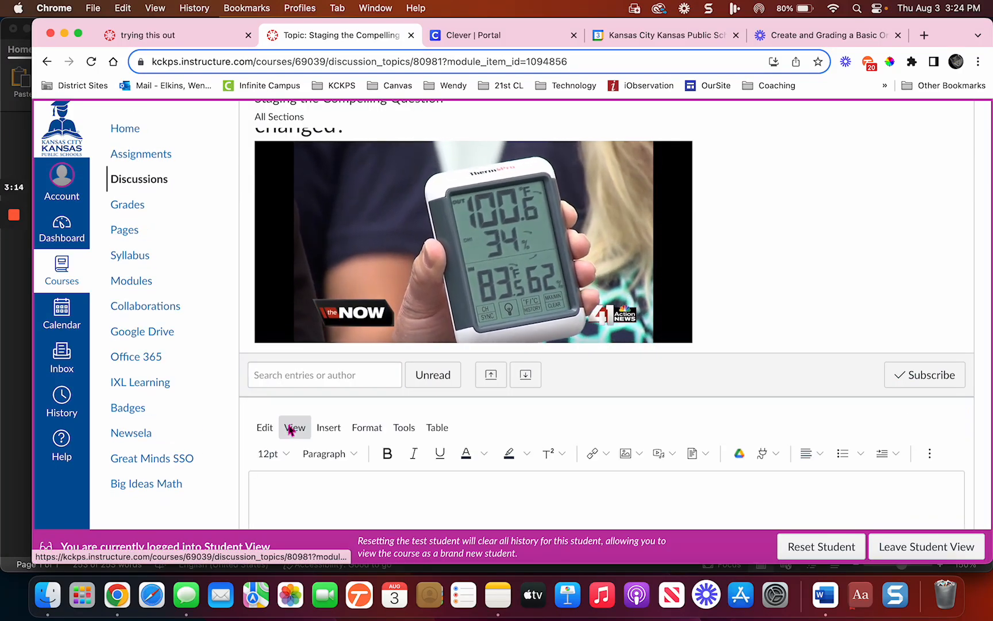
pyautogui.scroll(-2, 287, 496)
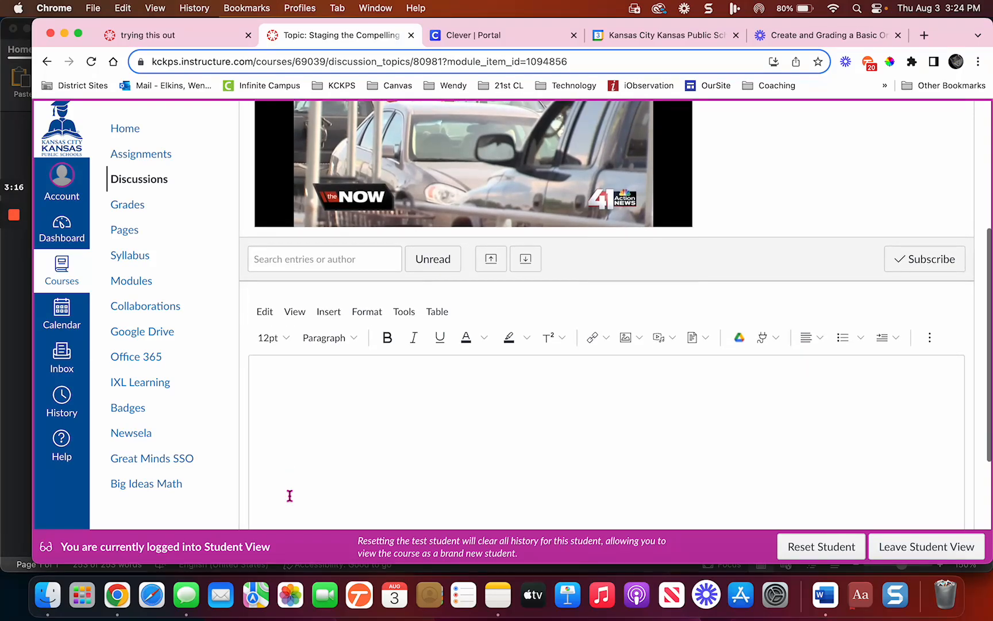
pyautogui.click(292, 416)
pyautogui.write('fjkdjflsjflkdsjdsklj')
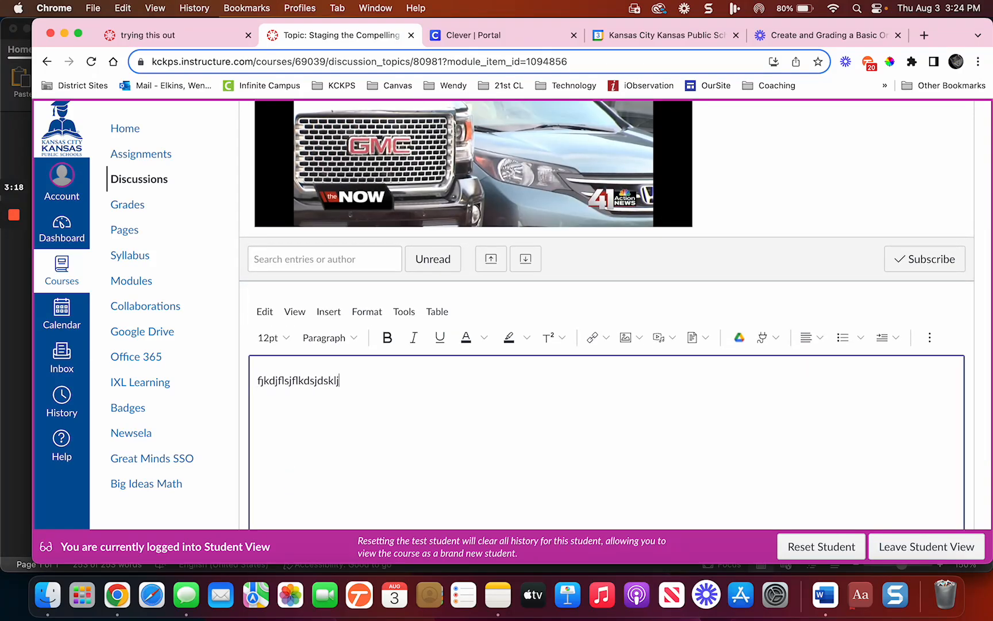
pyautogui.scroll(-4, 606, 330)
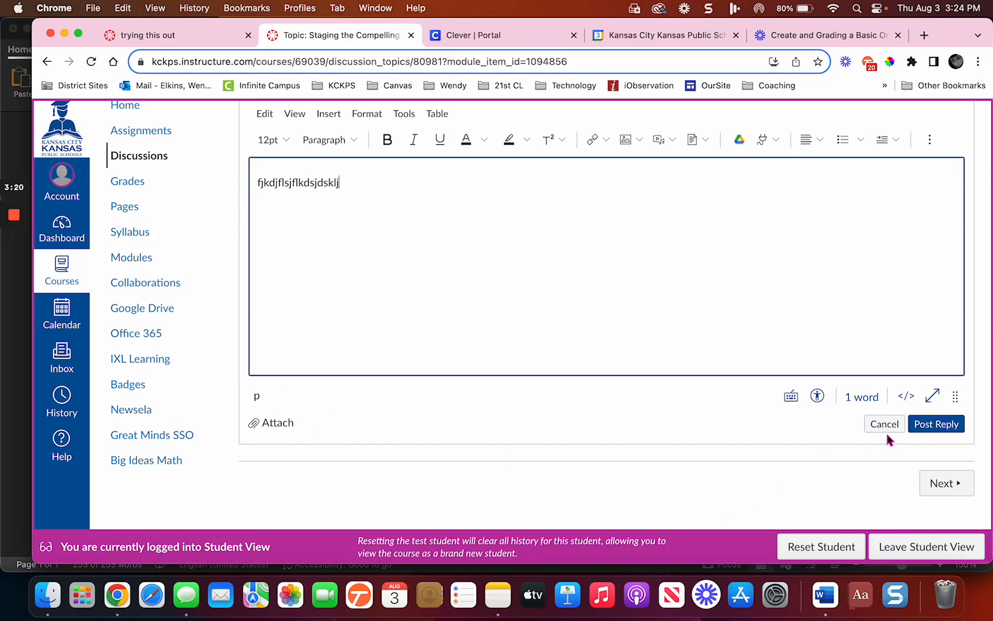
pyautogui.click(935, 428)
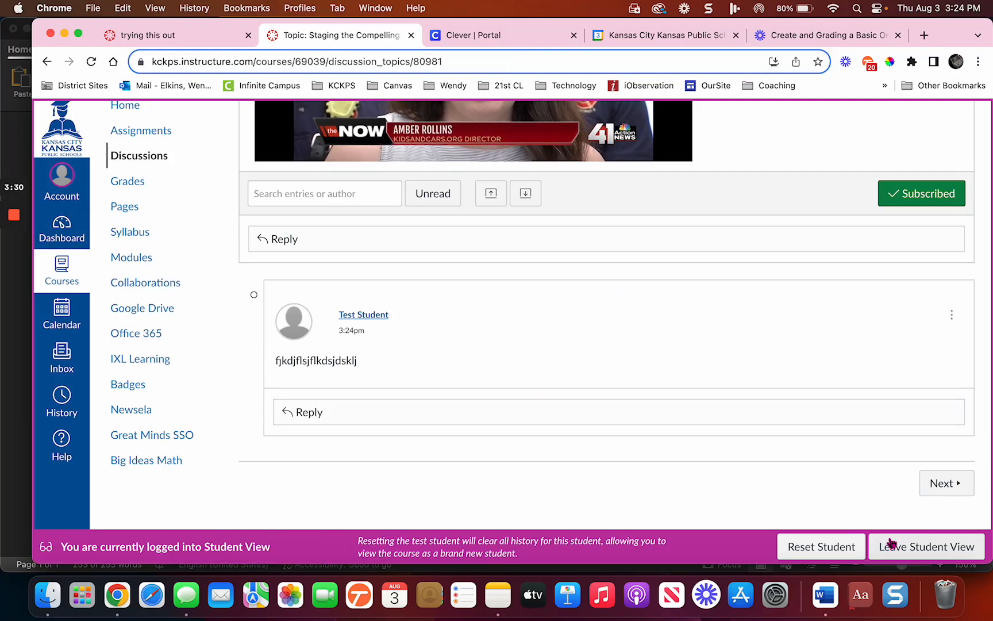
# Reset the test student and leave Student View to return to the teacher's list of Social Studies Unit 1 module items
pyautogui.click(827, 547)
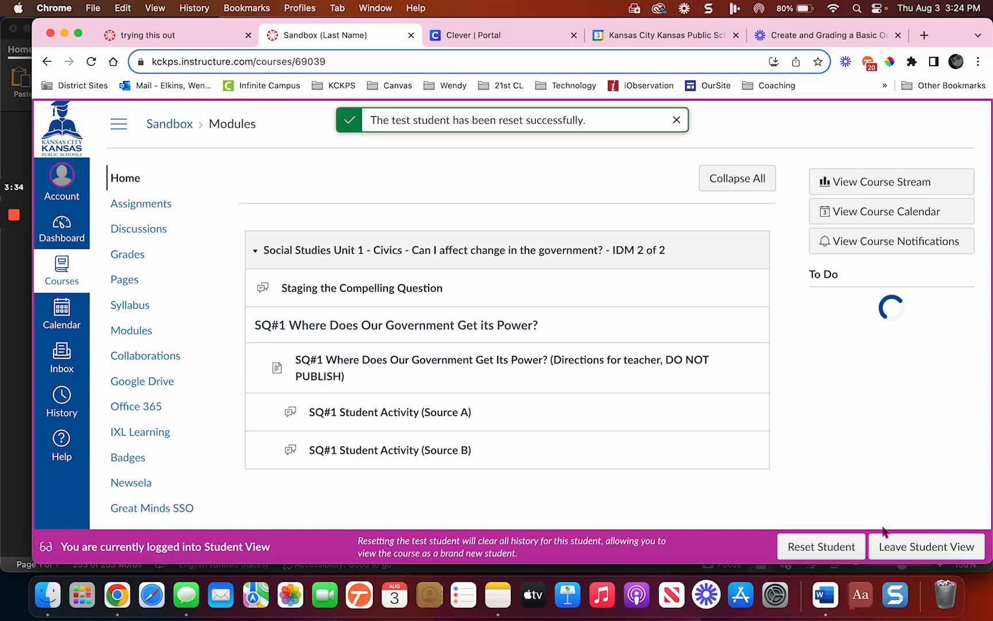
pyautogui.click(914, 546)
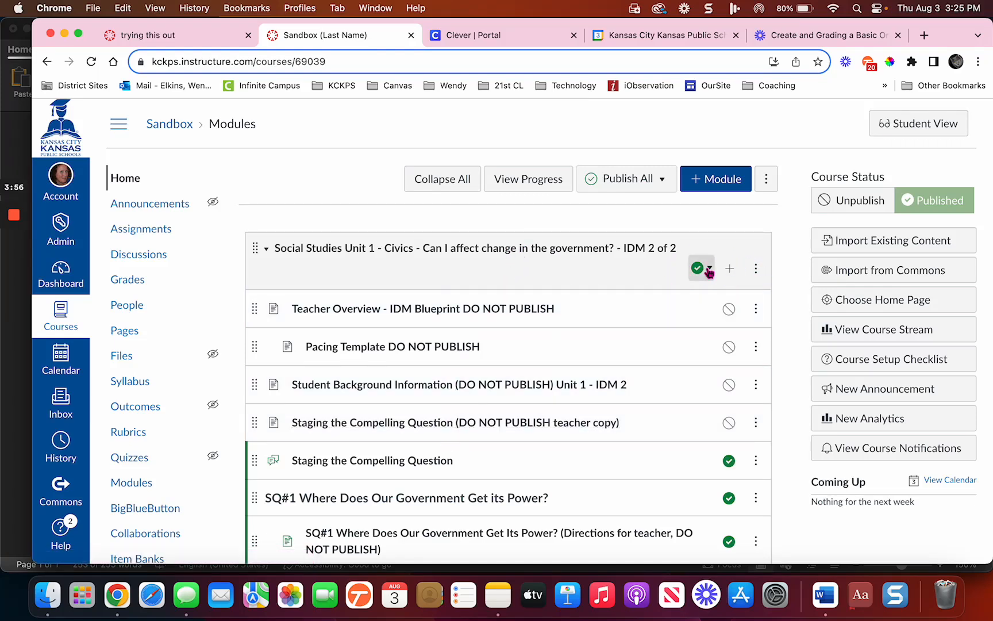
pyautogui.scroll(-3, 688, 395)
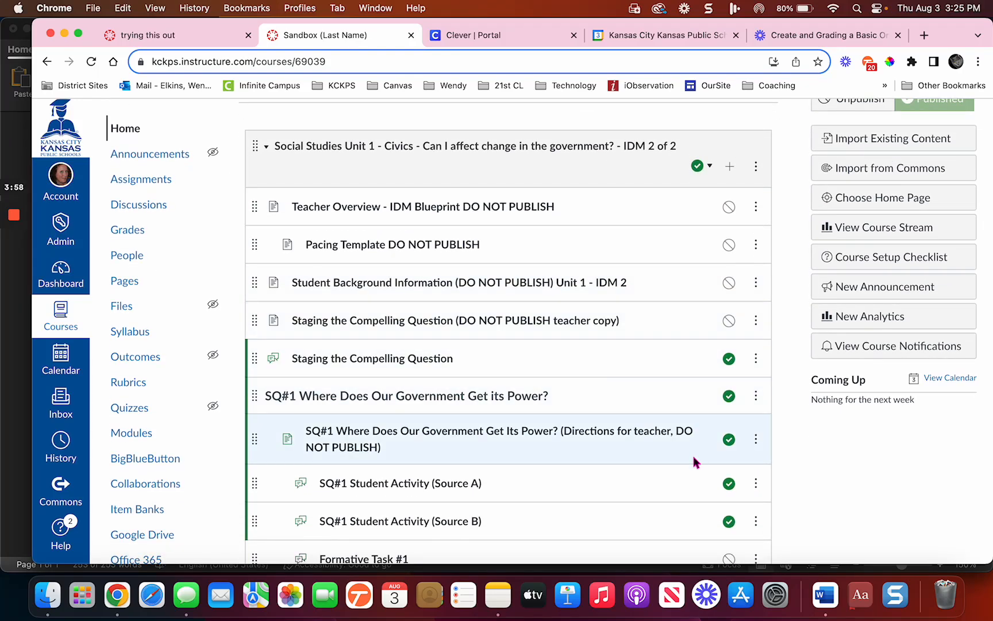